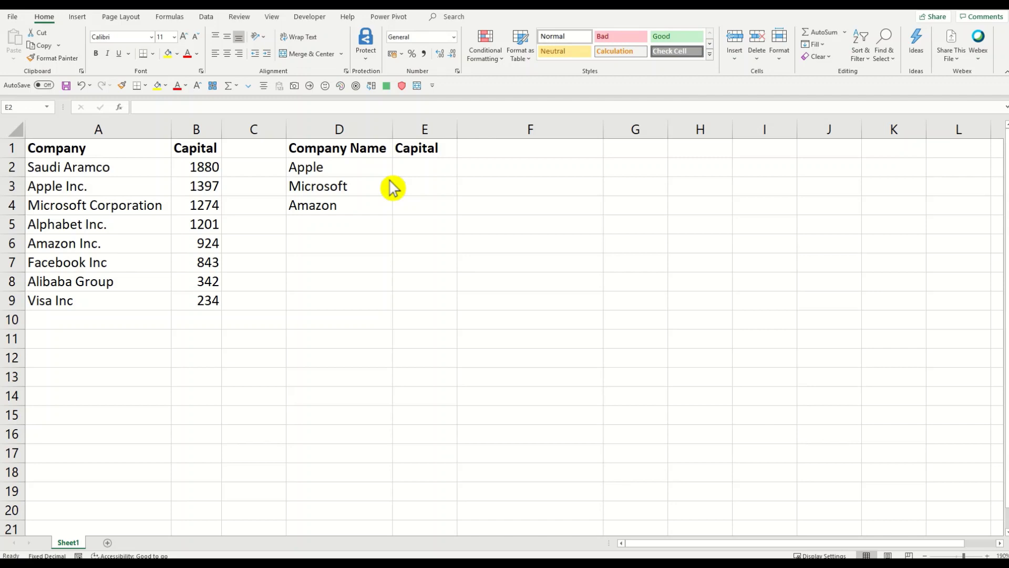
- Compare the partial name Apple in D2 with the full name Apple Inc. in A3
click(408, 174)
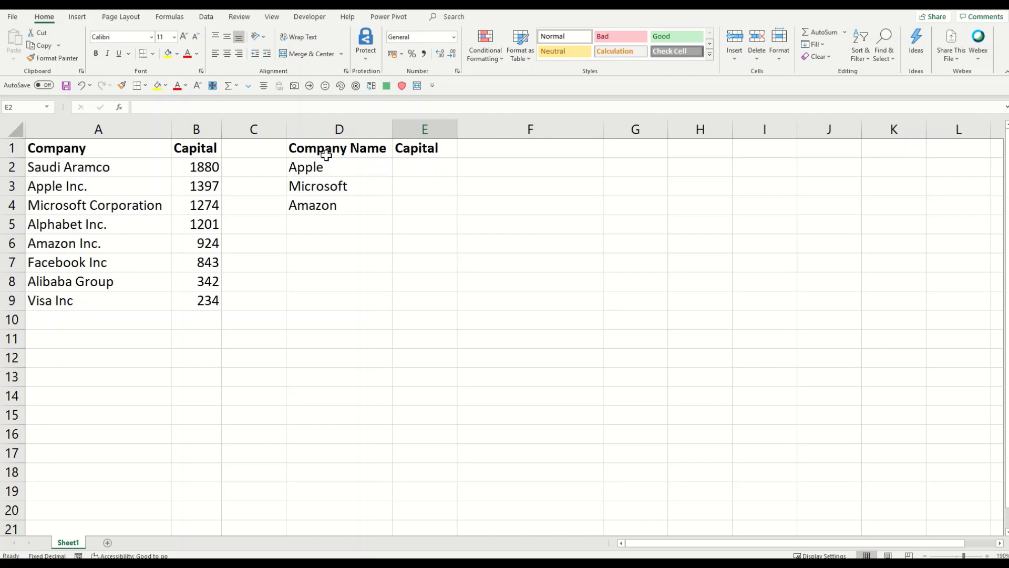
click(325, 165)
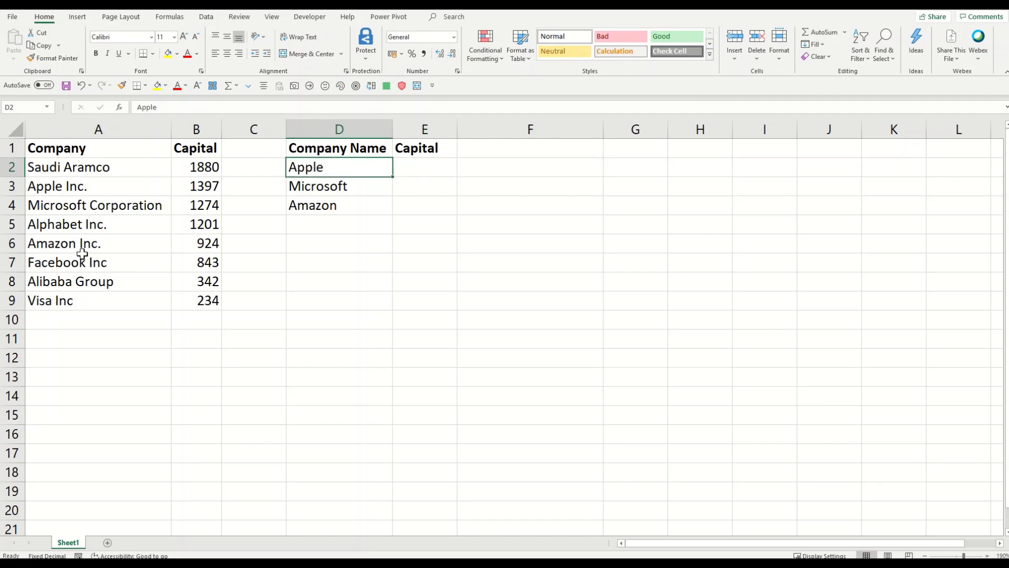
click(63, 188)
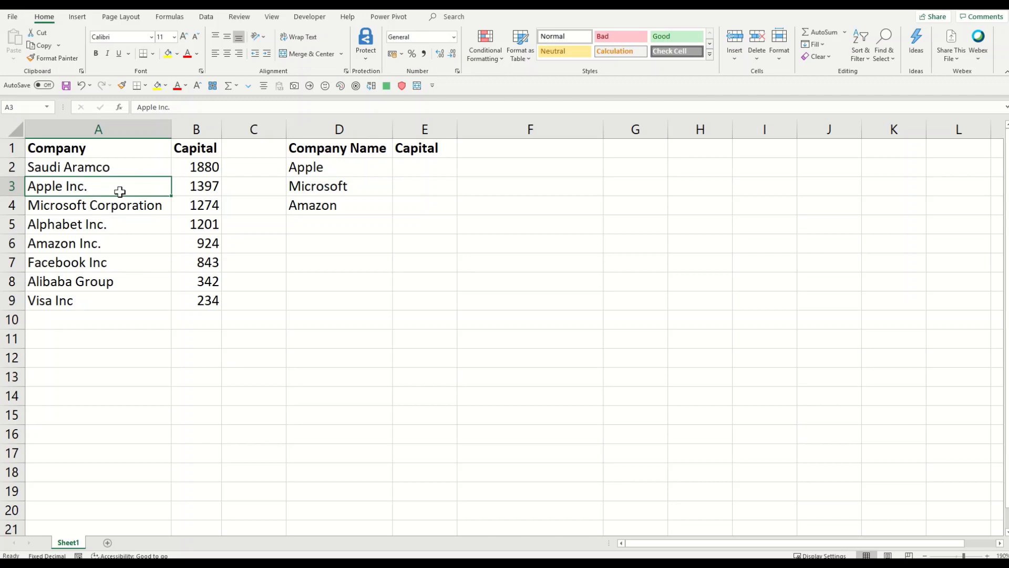
click(310, 172)
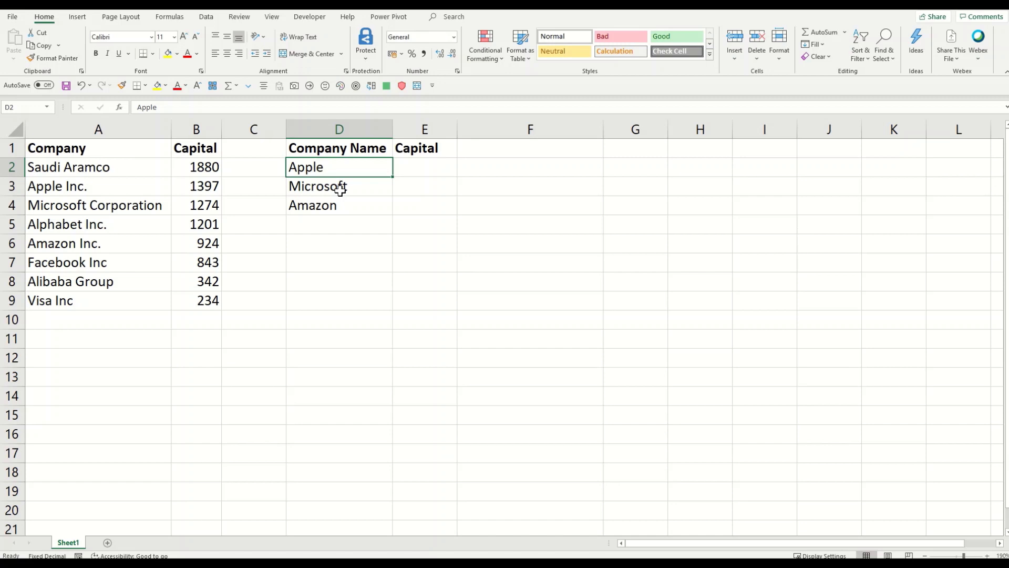
- Enter 'Group' in D5 and compare it with Alibaba Group in A8
click(331, 236)
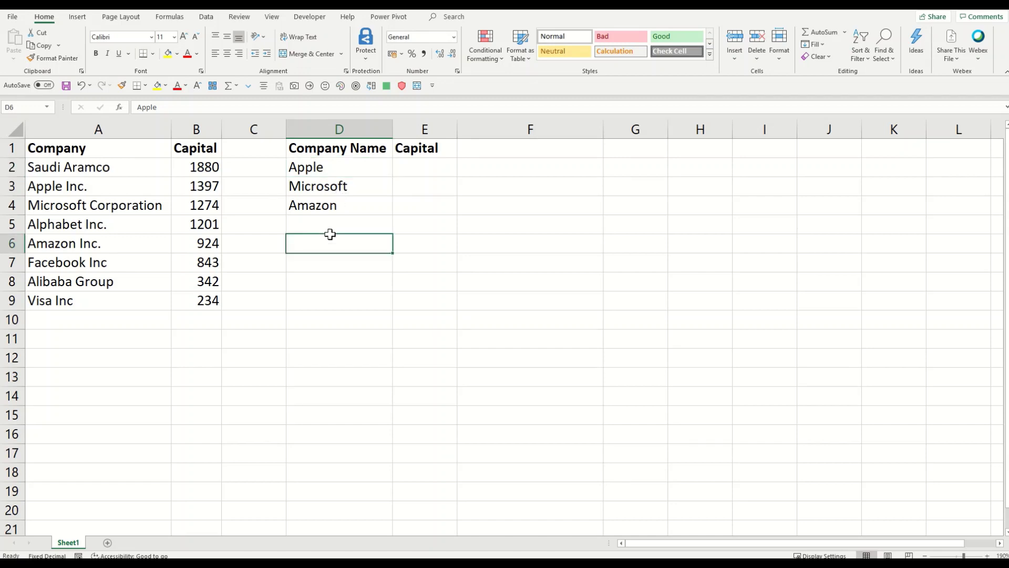
click(342, 222)
text(Group)
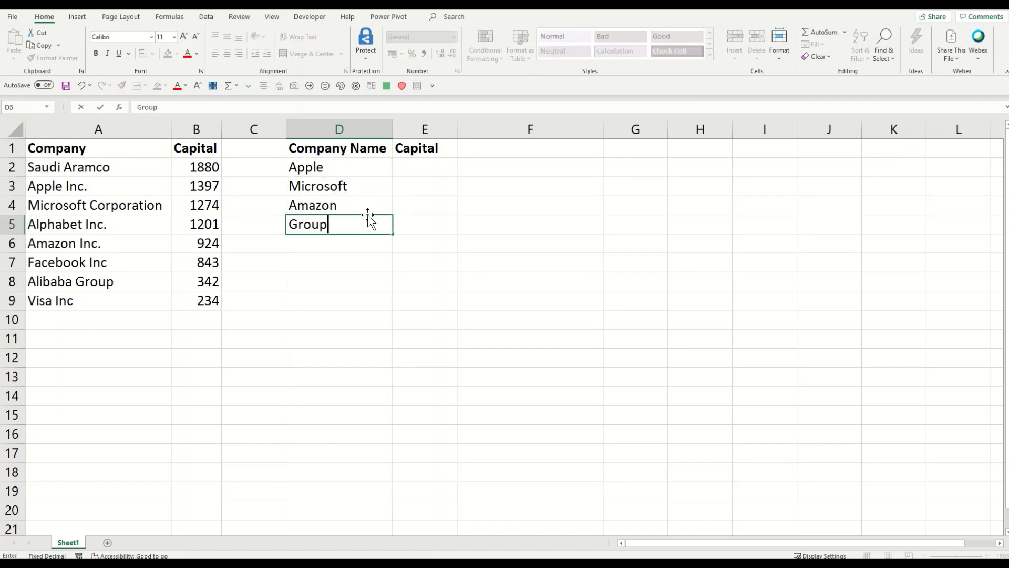
key(Return)
click(314, 220)
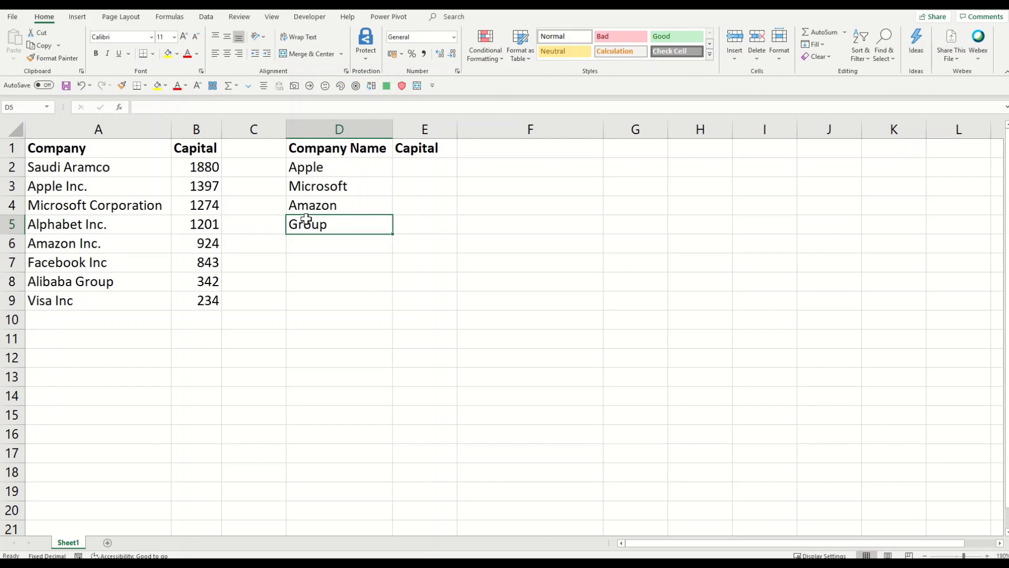
click(70, 277)
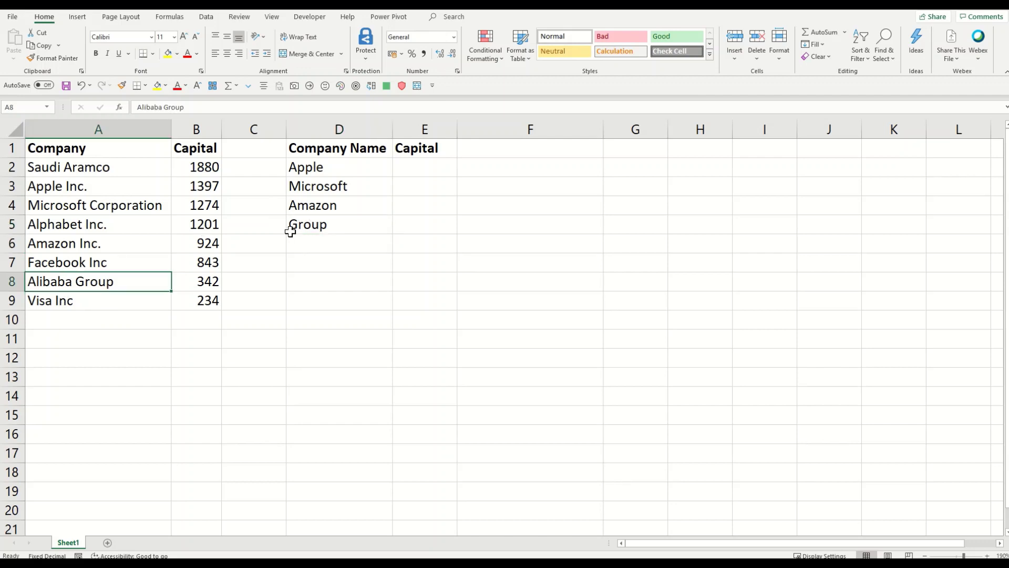
click(412, 168)
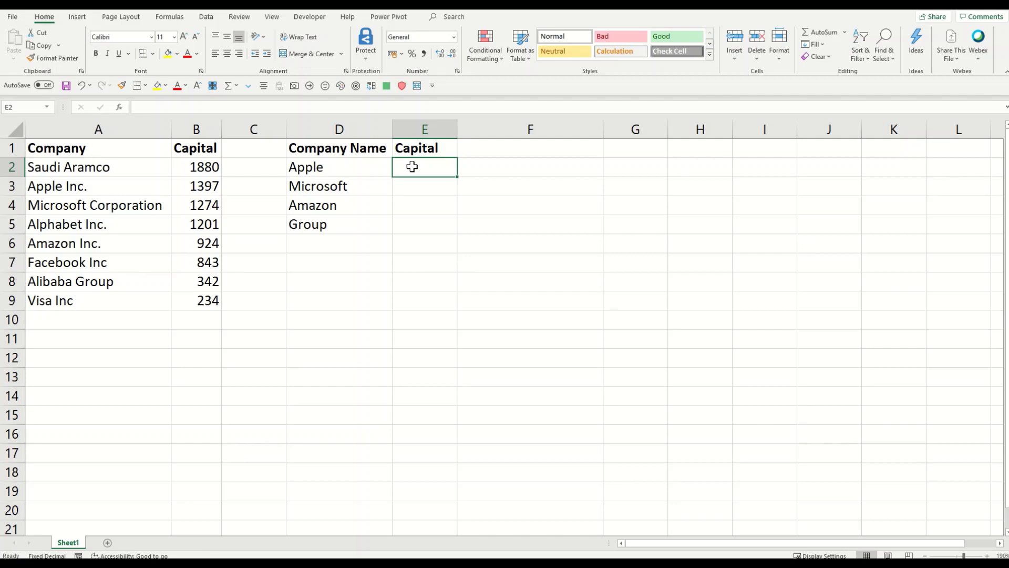
- In E2 type =xlookup("*"&D2&"*", correcting the misspelled function name
text(=xlookp)
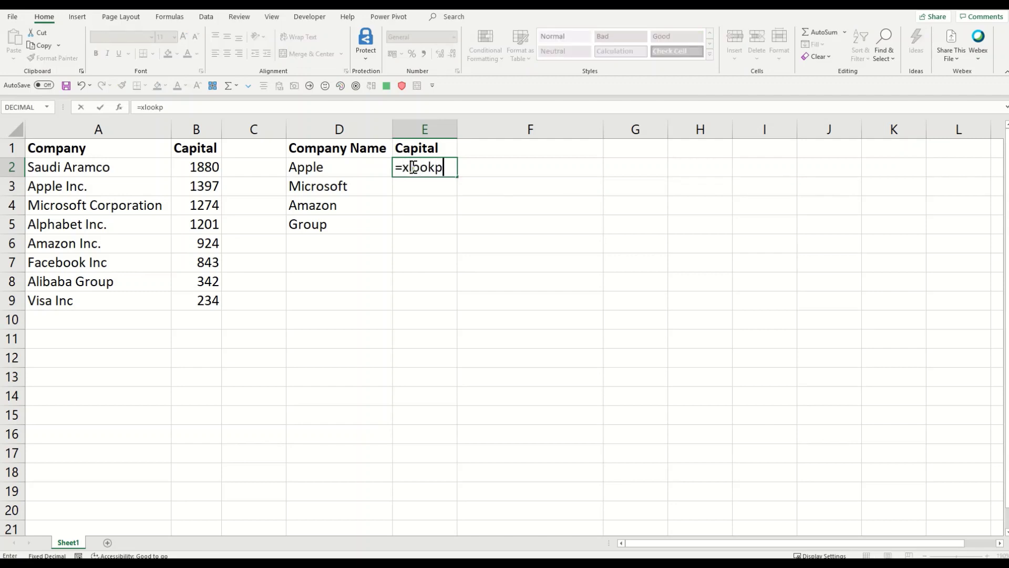
key(BackSpace)
text(up()
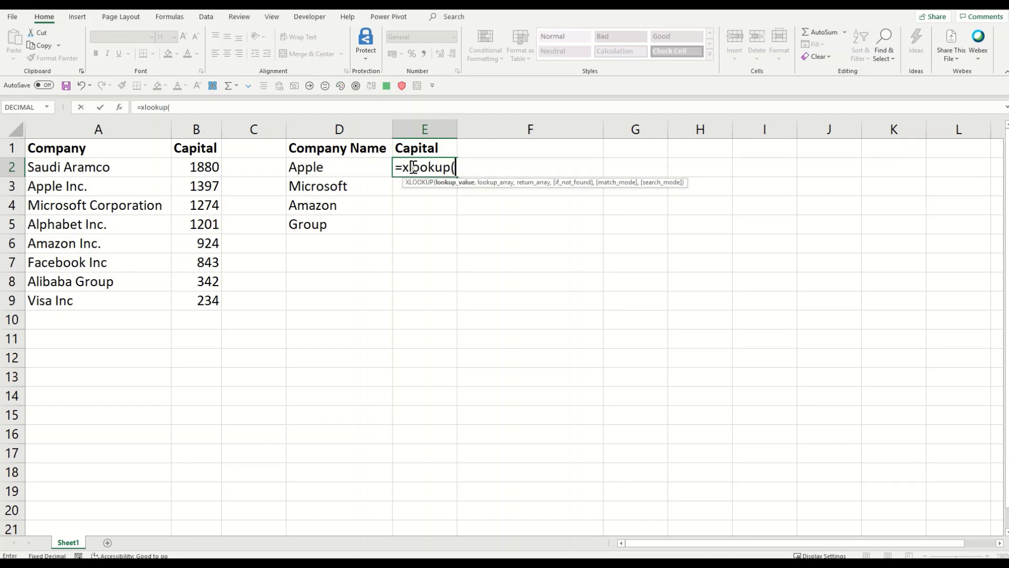
text("*"&D2)
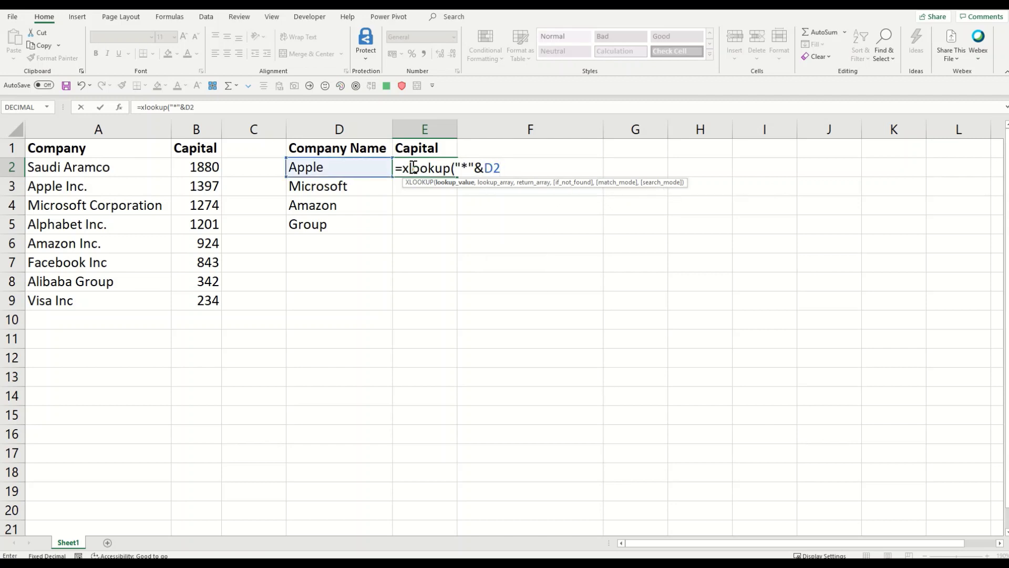
text(&)
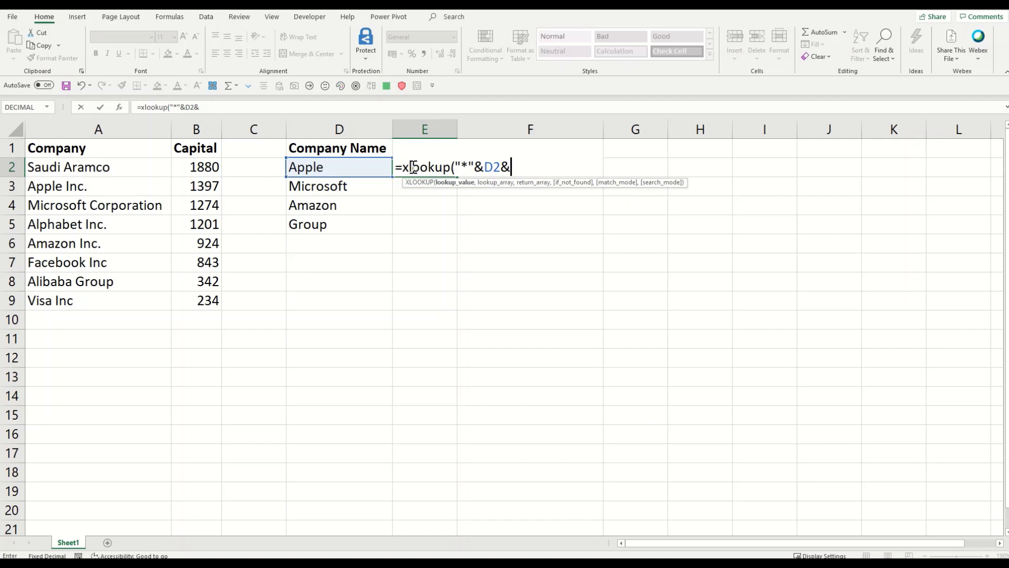
text("*")
- Set the lookup array to the absolute company range $A$1:$A$9, removing a stray G2 reference
text(,)
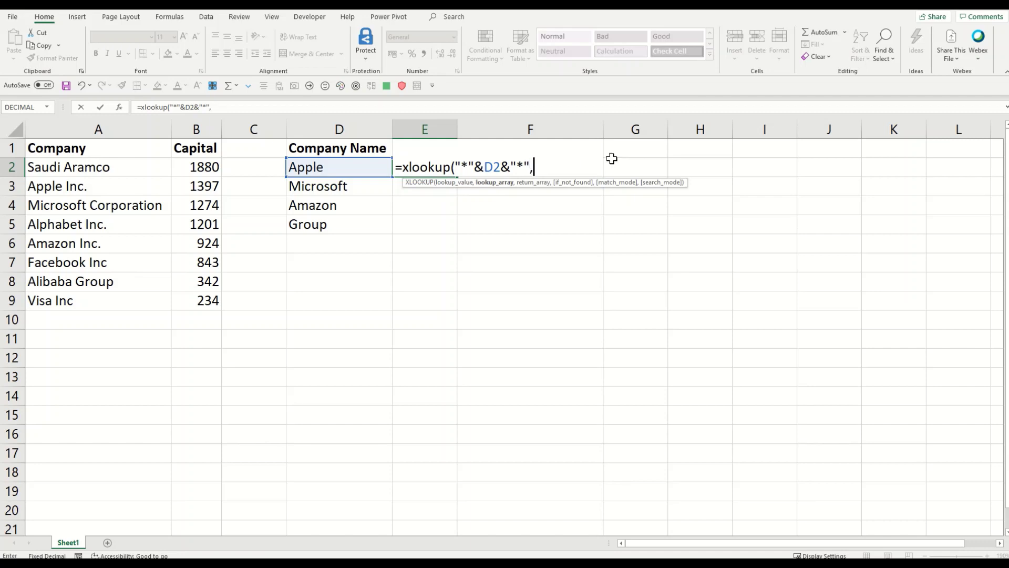
drag(155, 154, 145, 304)
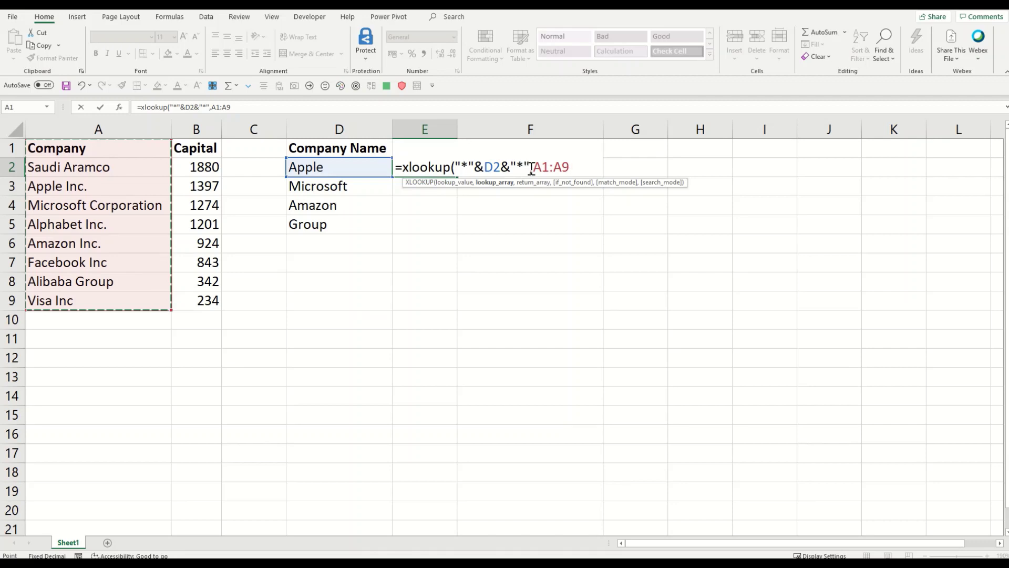
drag(532, 167, 570, 167)
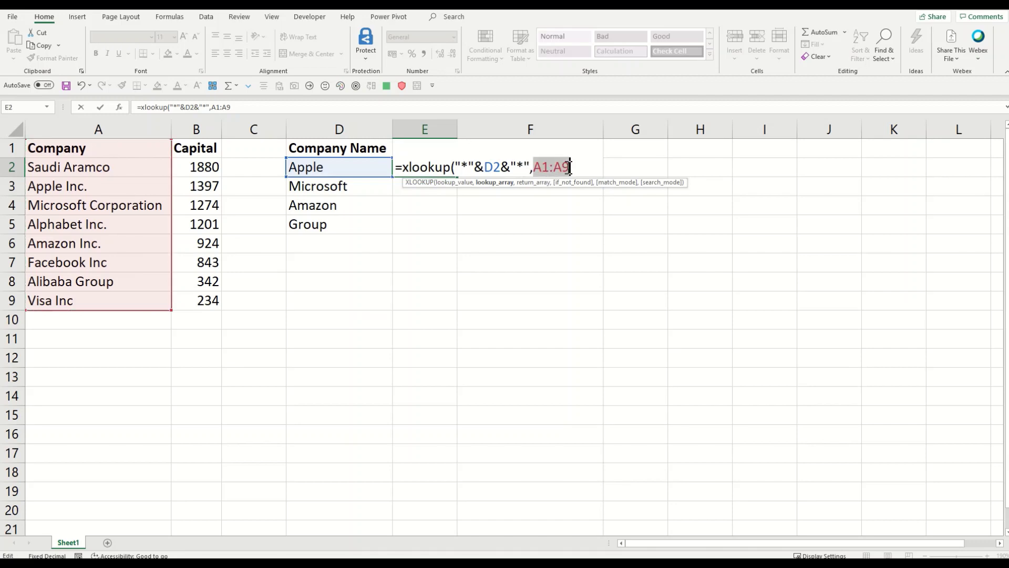
key(F4)
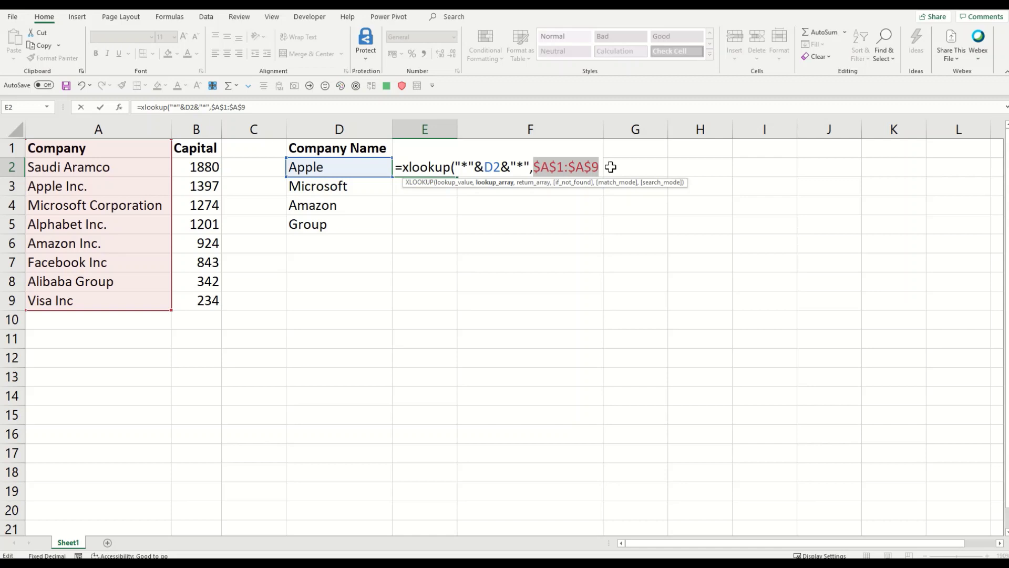
click(606, 167)
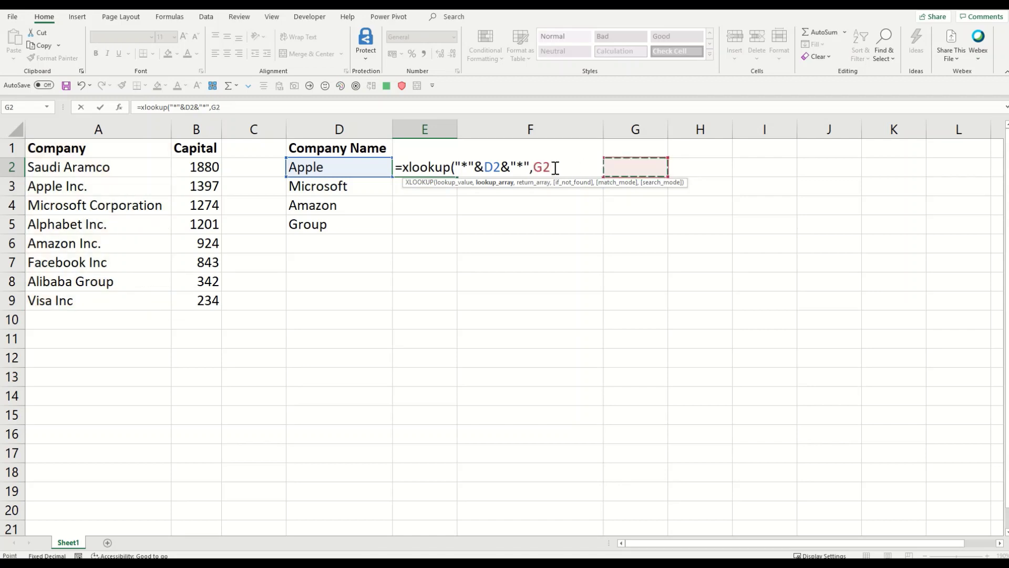
click(261, 103)
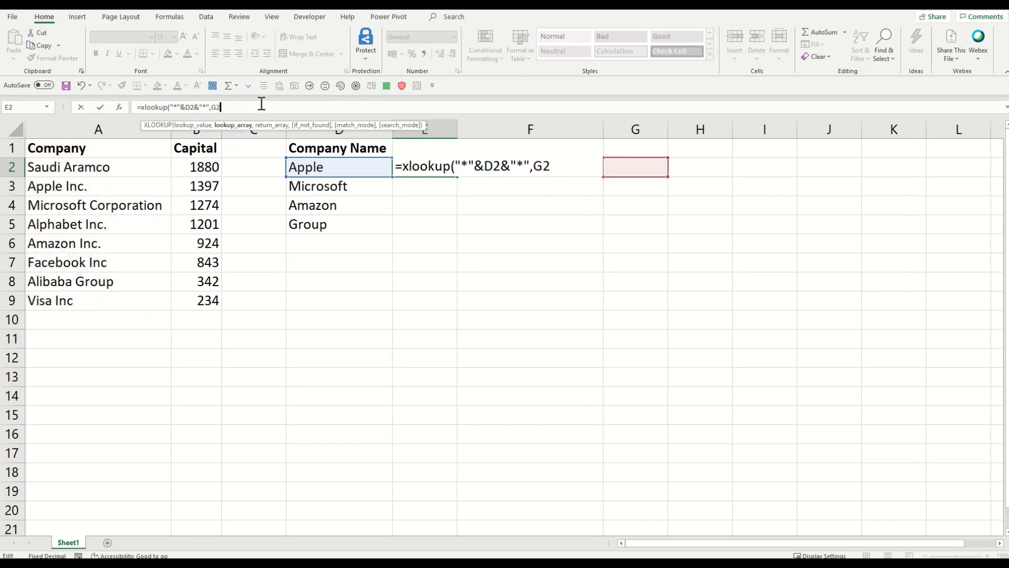
key(BackSpace)
key(BackSpace)
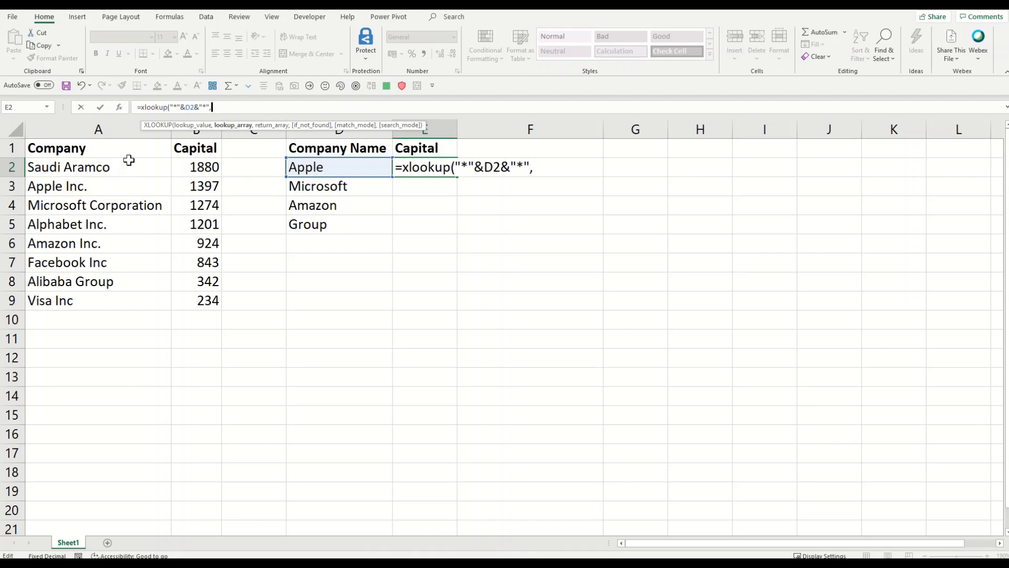
drag(129, 152, 120, 297)
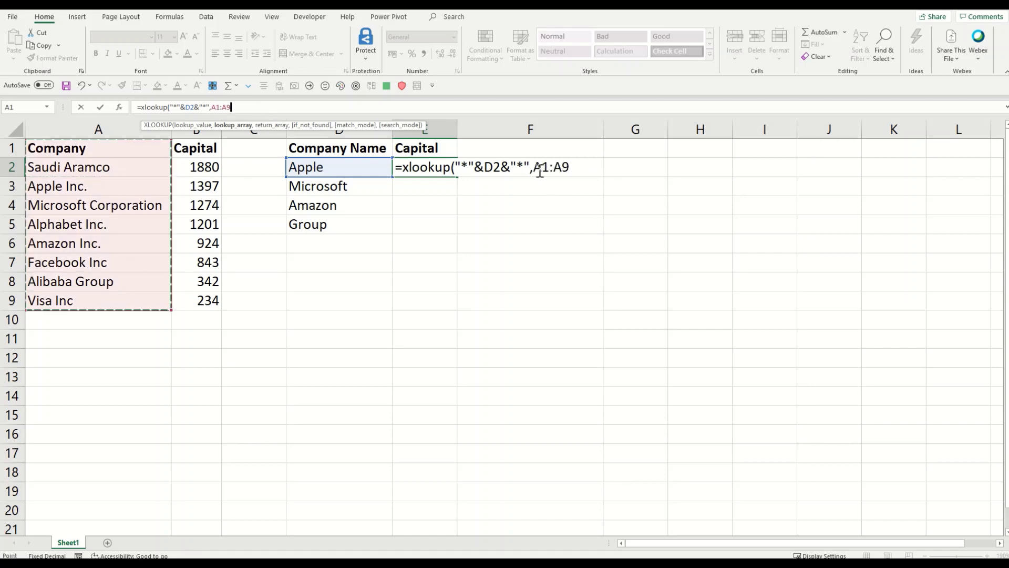
drag(540, 168, 570, 167)
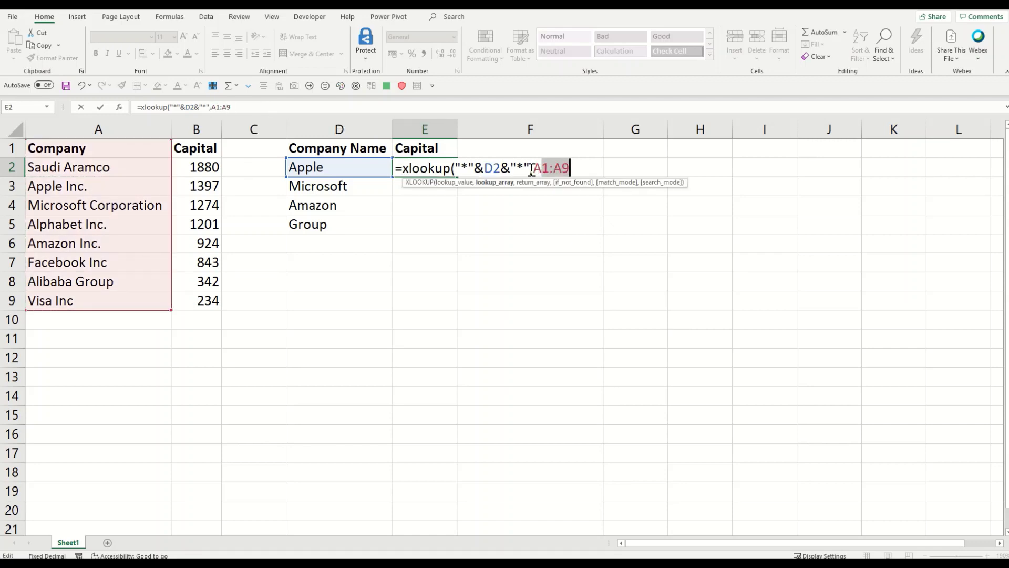
double_click(570, 167)
key(F4)
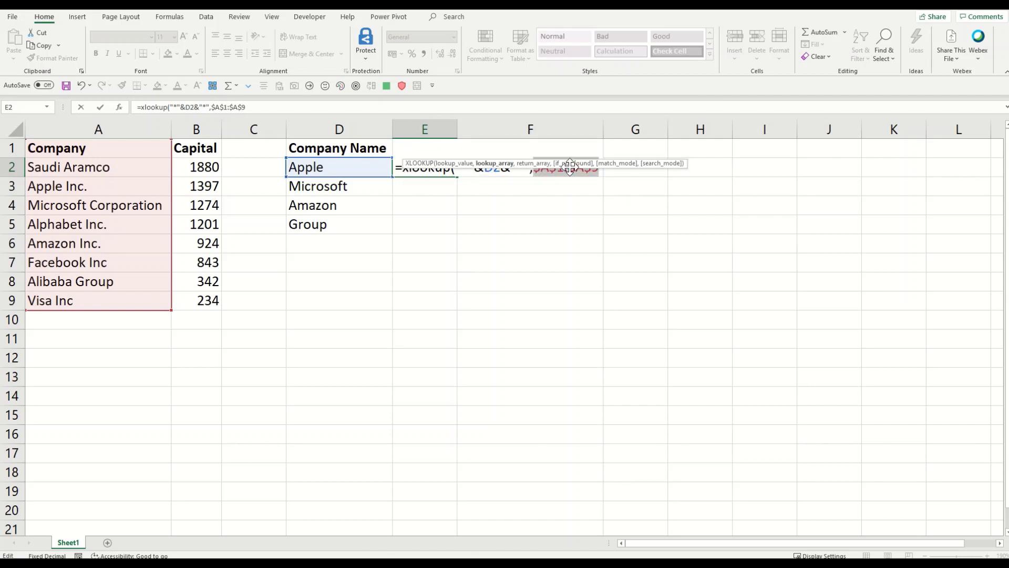
- Add the absolute return array $B$1:$B$9 for the capital values
click(256, 103)
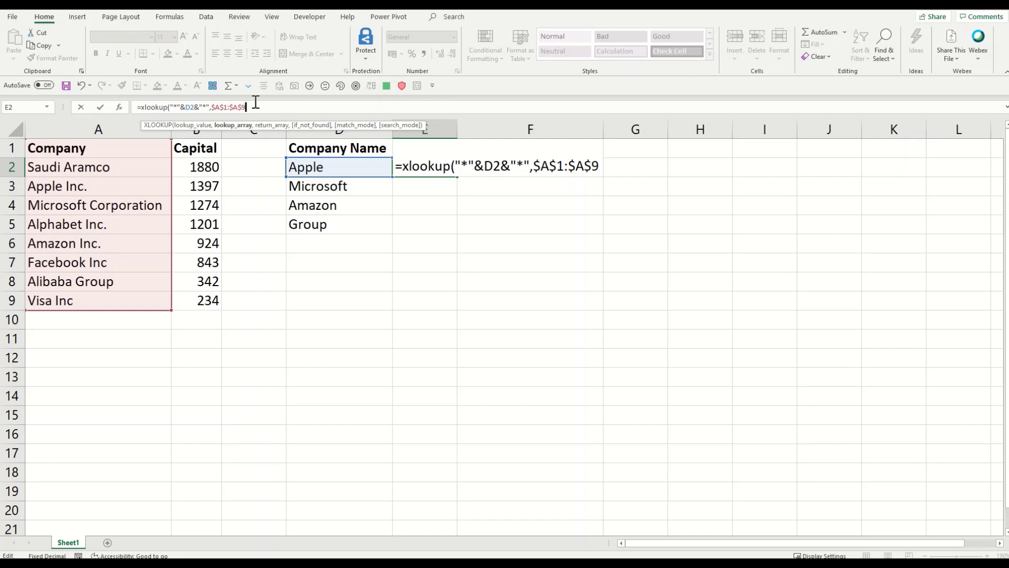
text(,)
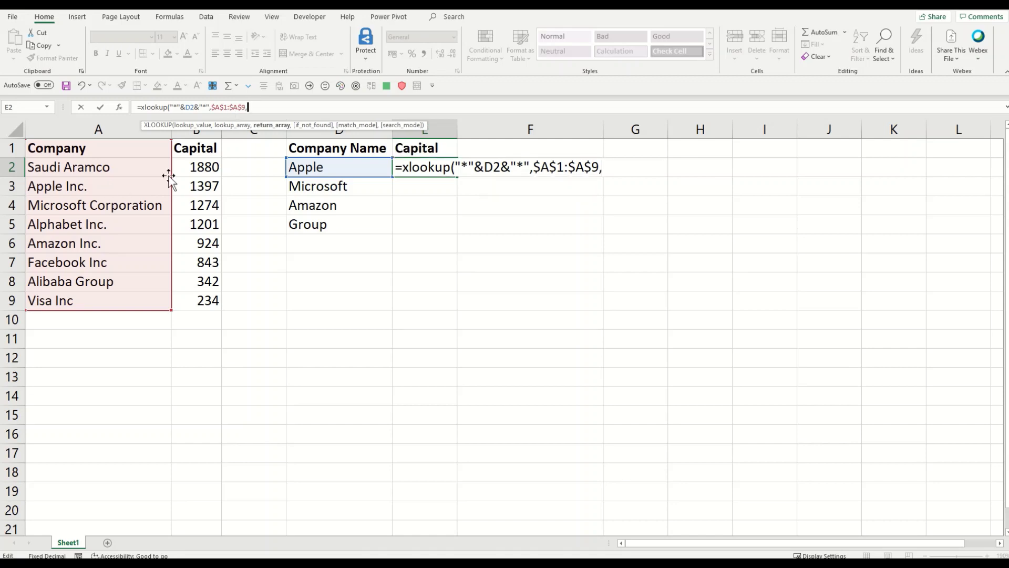
drag(196, 148, 212, 304)
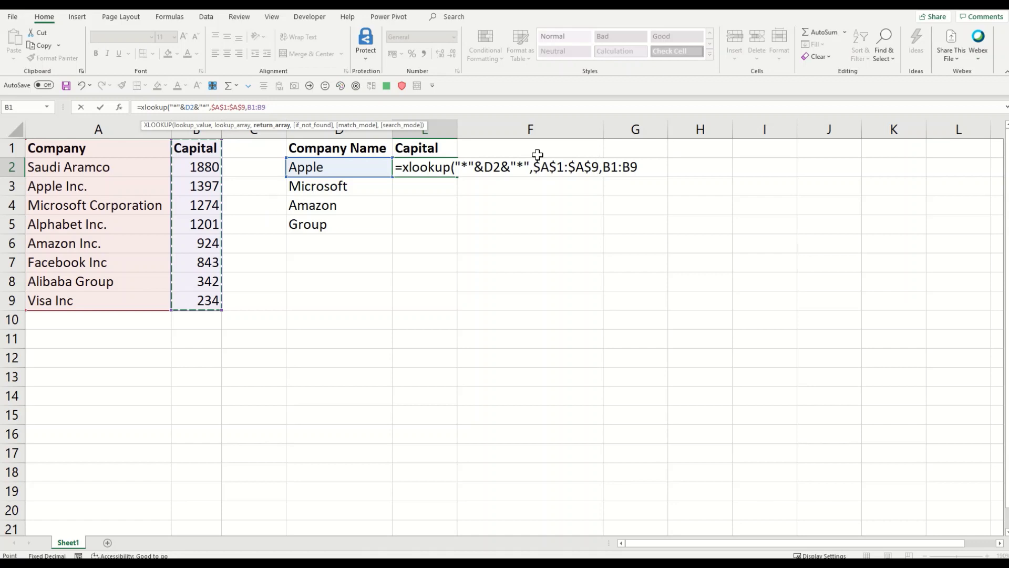
drag(267, 107, 248, 107)
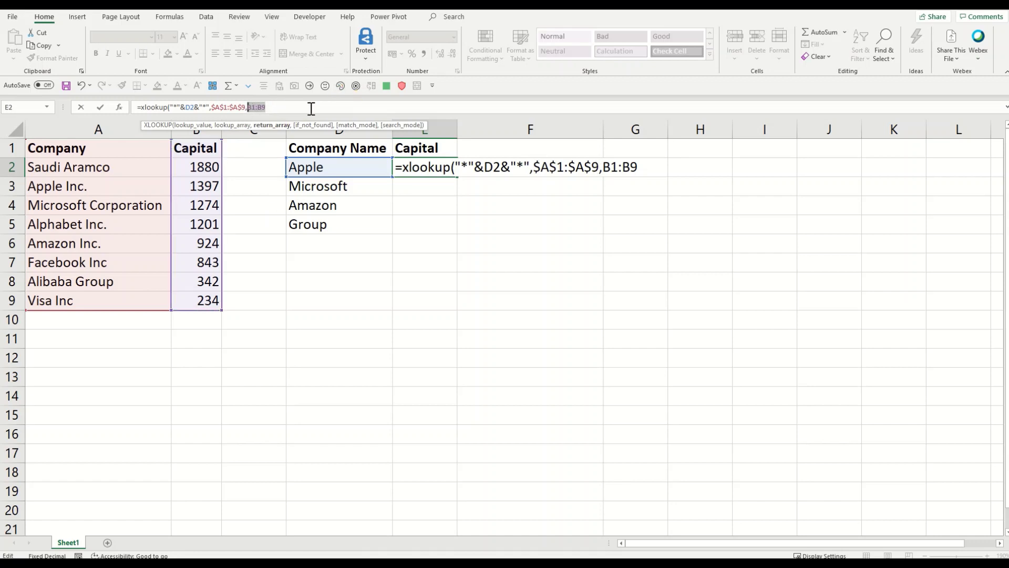
key(F4)
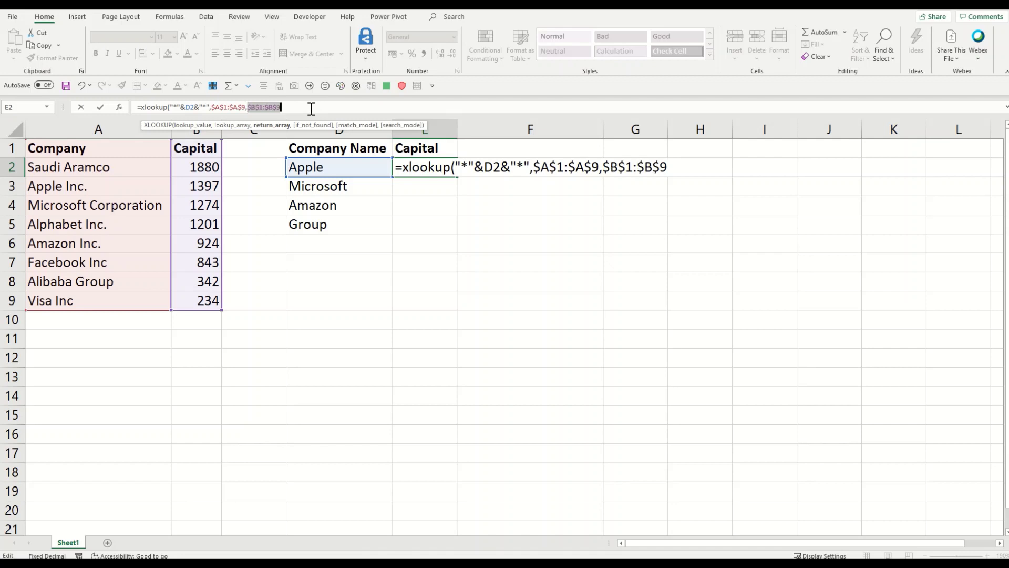
- Add match mode 2 (wildcard) and close the formula, returning 1397 for Apple
click(312, 108)
text(,,)
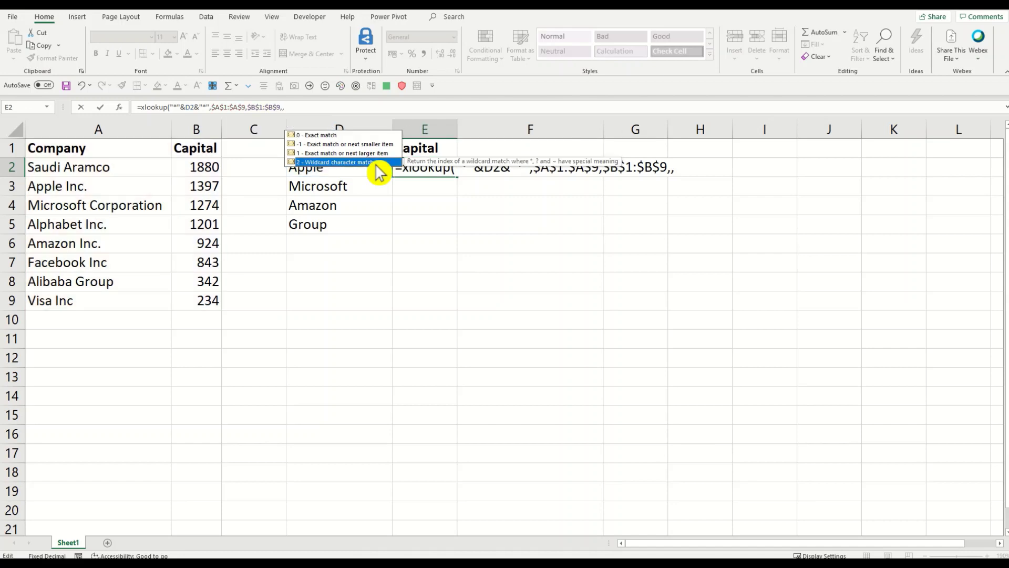
text(2)
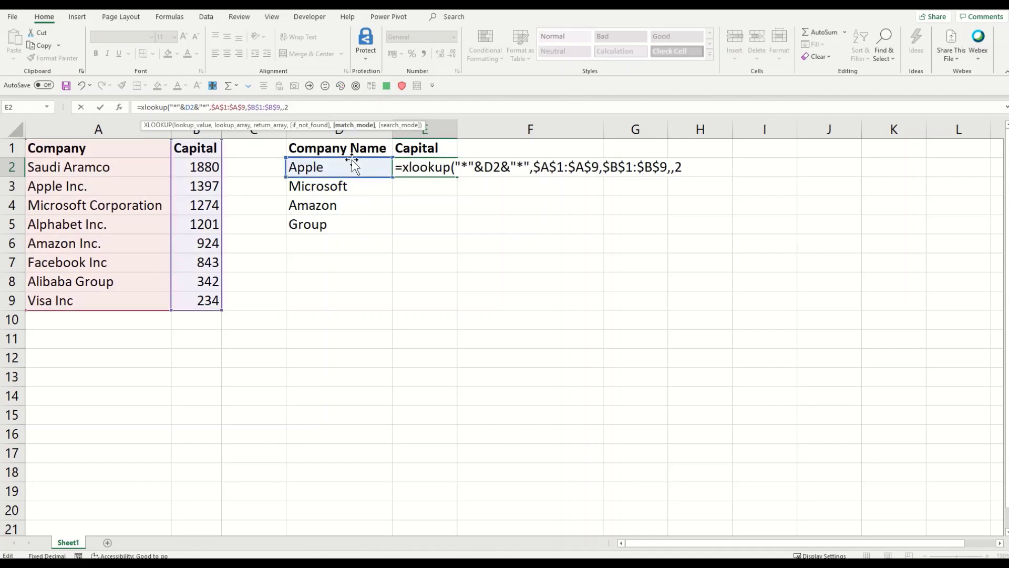
text())
key(Return)
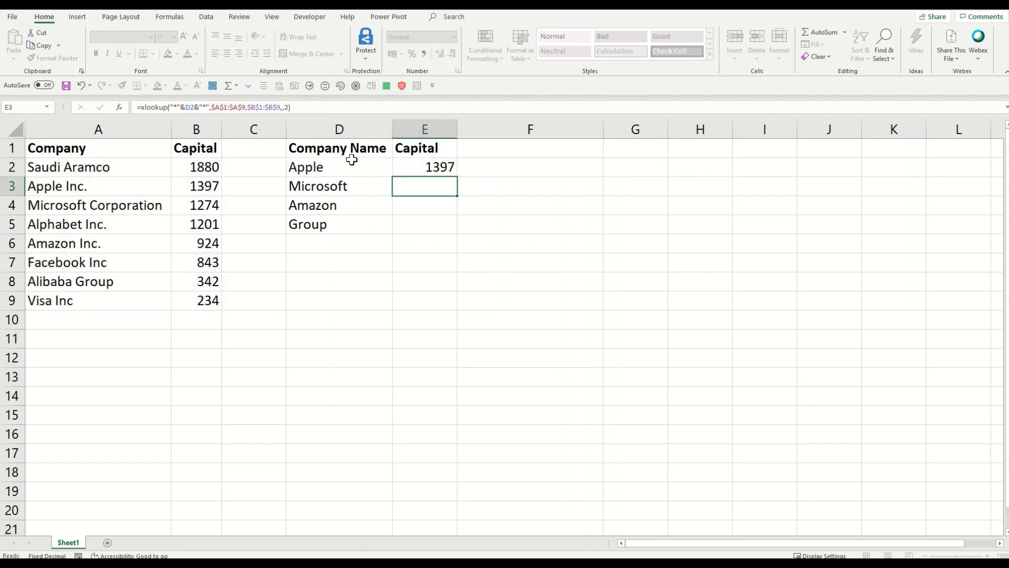
click(419, 167)
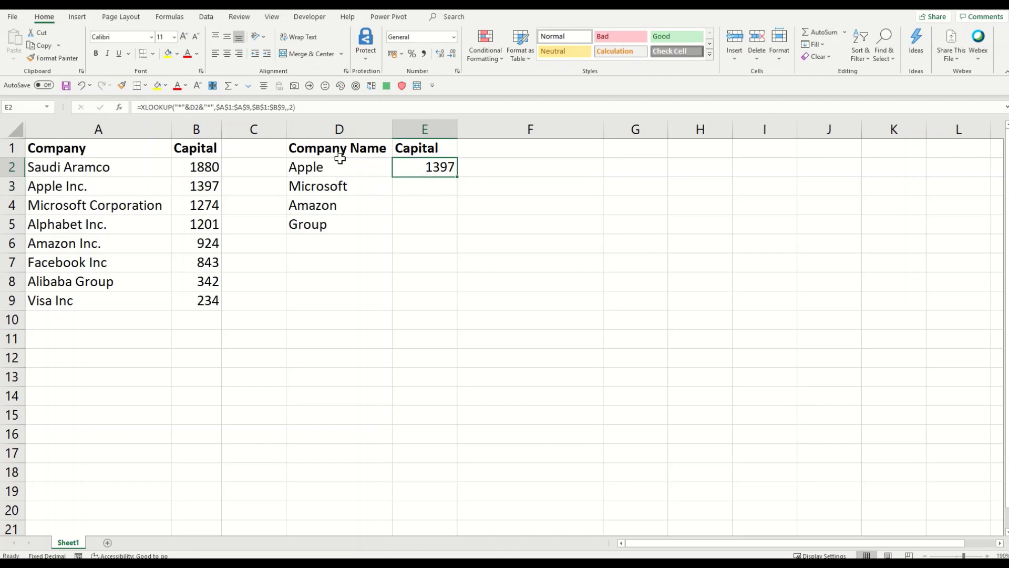
- Fill the E2 lookup down through E5 for Microsoft, Amazon and Group
drag(118, 207, 200, 187)
click(451, 171)
drag(456, 178, 455, 231)
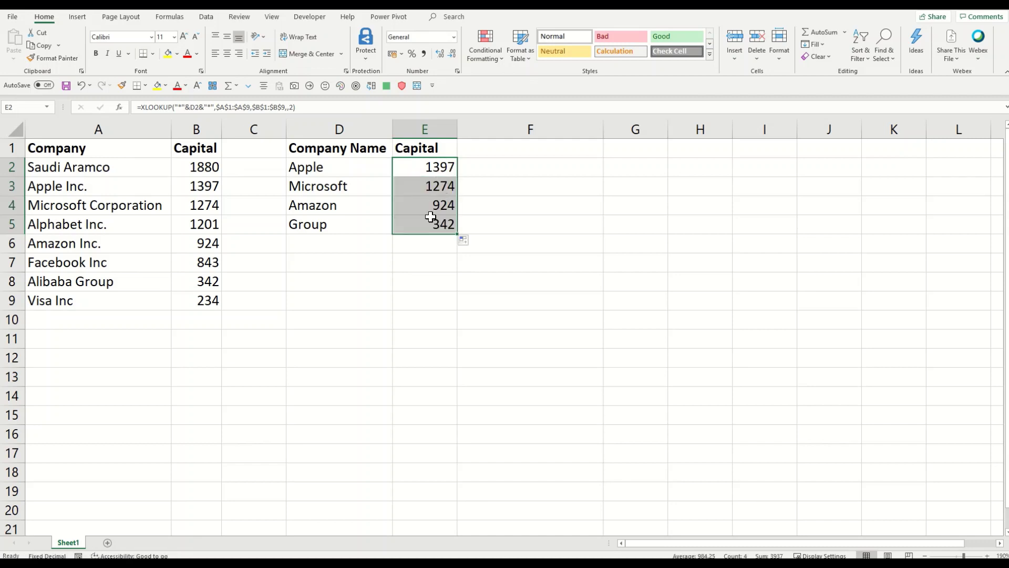
- Check Group's 342 against Alibaba Group and match other partial names to full names
click(425, 230)
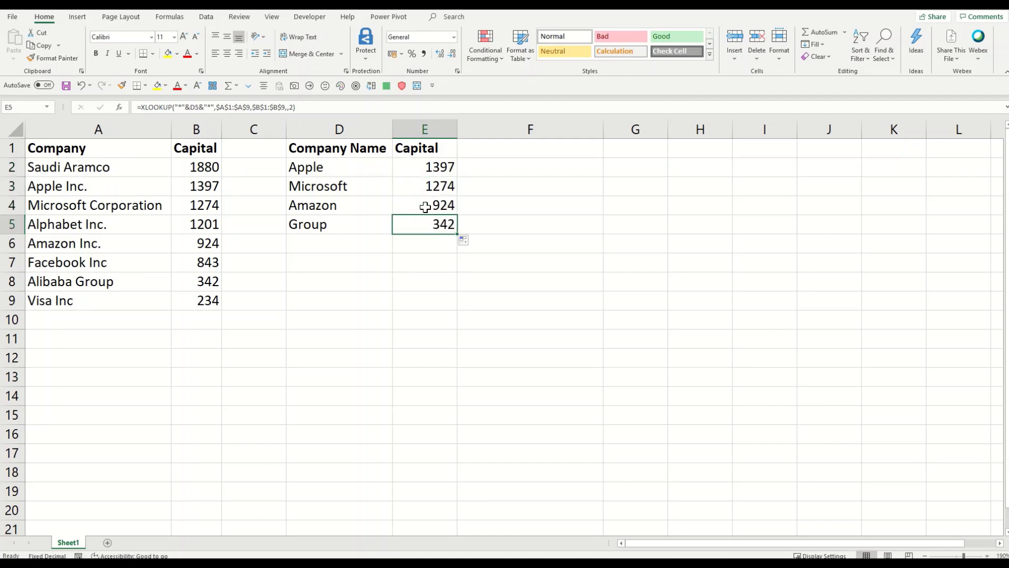
click(98, 283)
click(368, 223)
shift+click(413, 218)
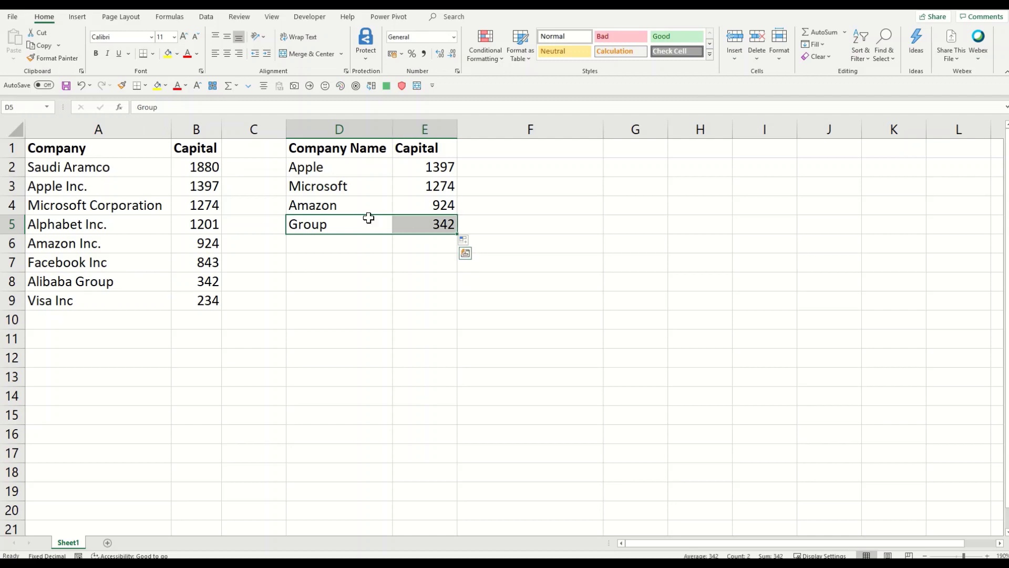
click(115, 284)
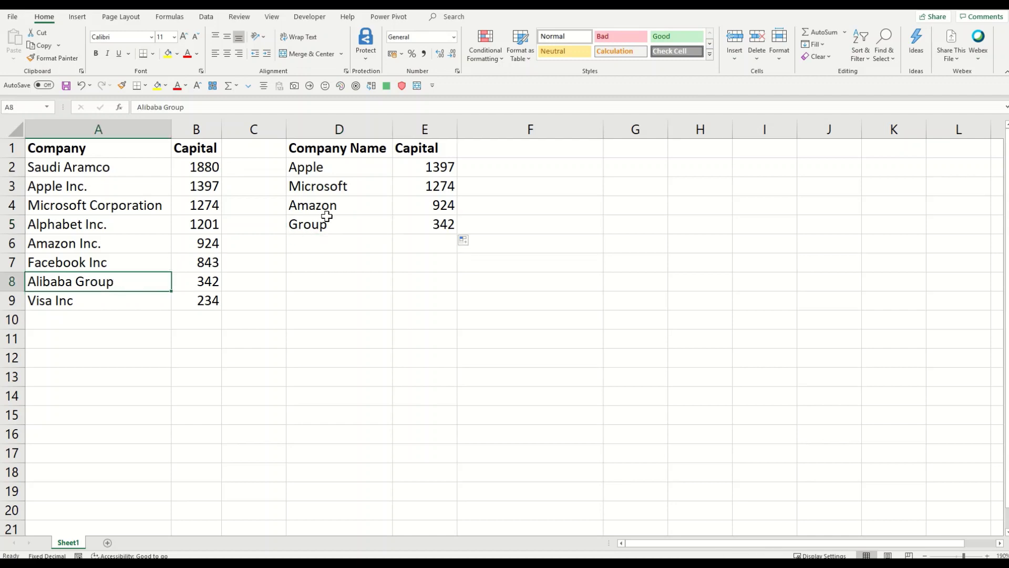
click(342, 228)
drag(348, 165, 340, 207)
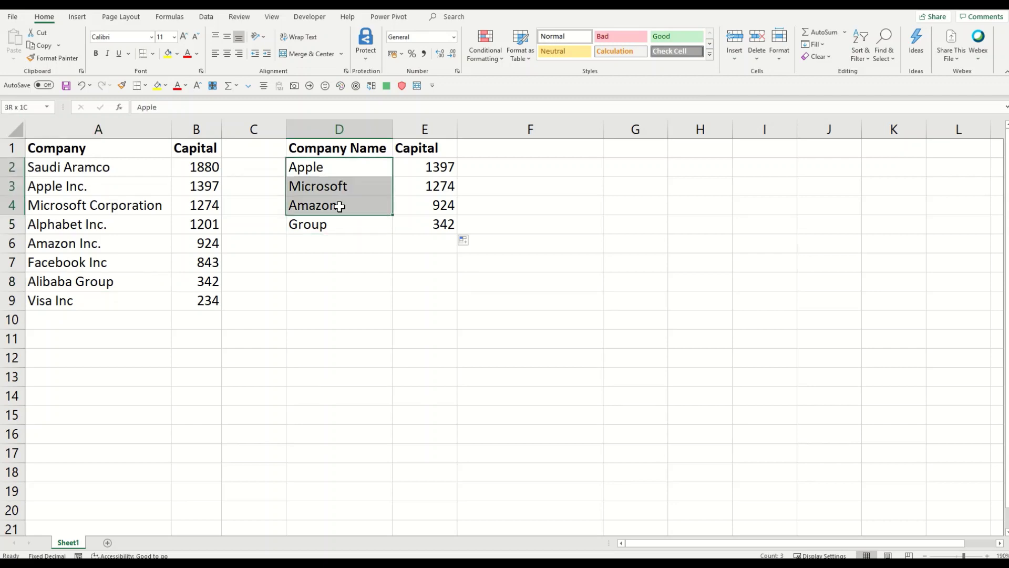
click(99, 190)
click(100, 244)
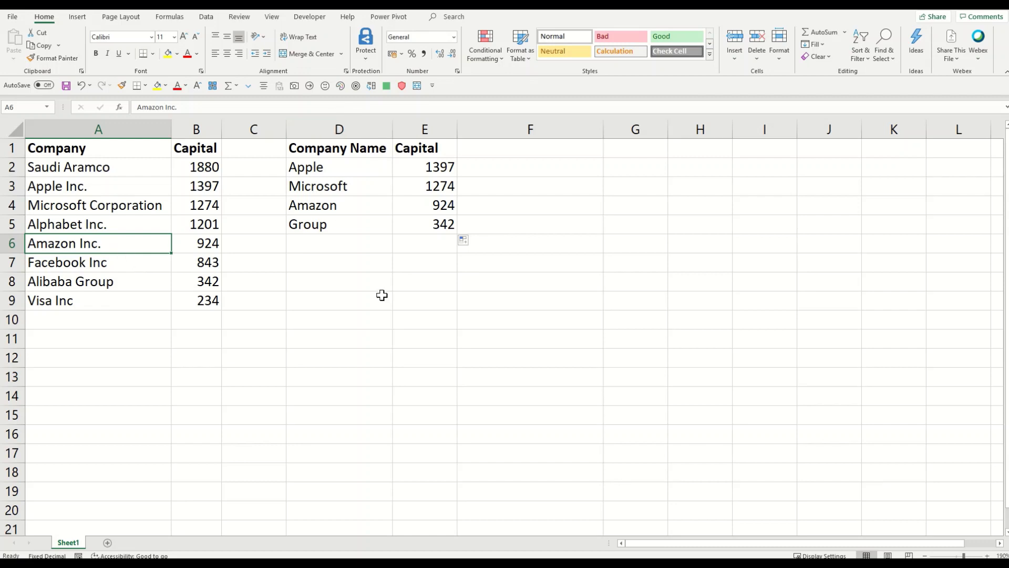
- Review the E2 wildcard formula, comparing partial Apple with Apple Inc
click(421, 164)
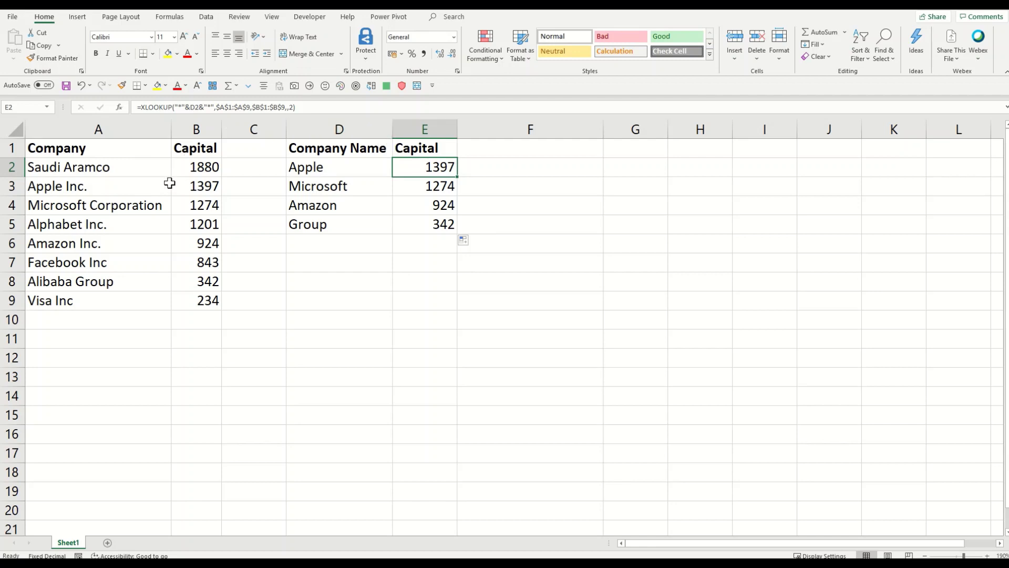
click(149, 187)
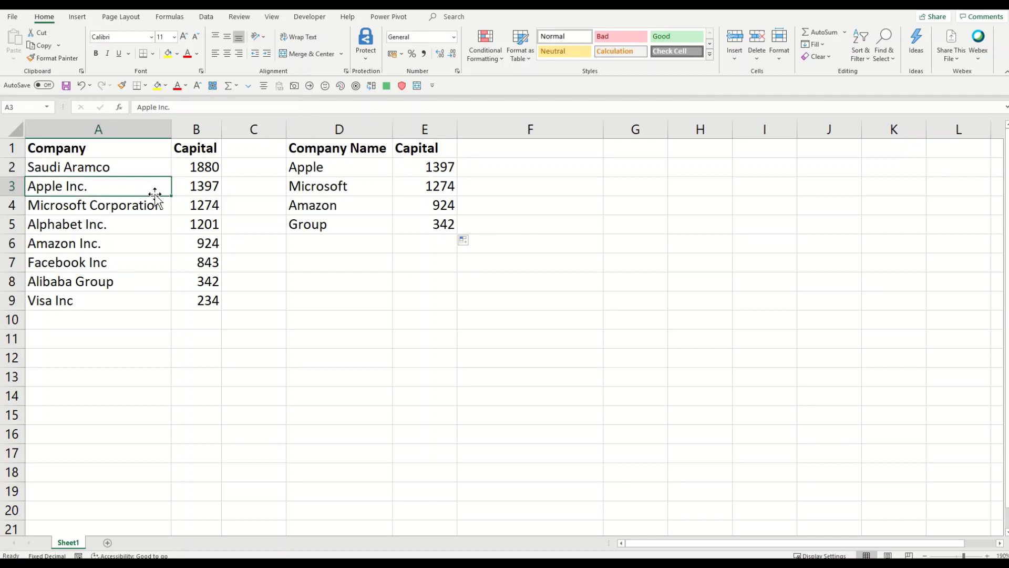
click(324, 163)
click(74, 194)
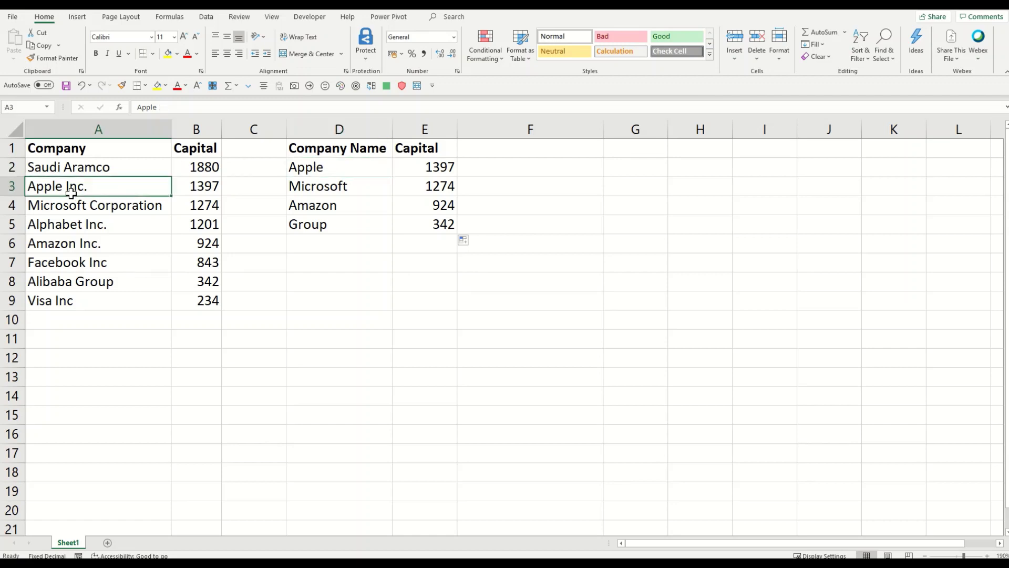
click(314, 168)
click(396, 168)
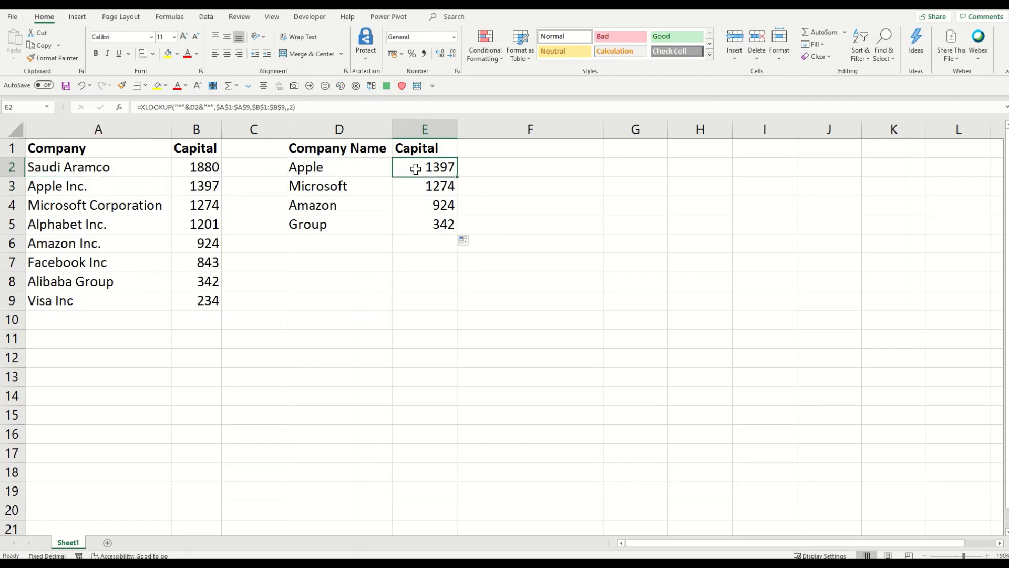